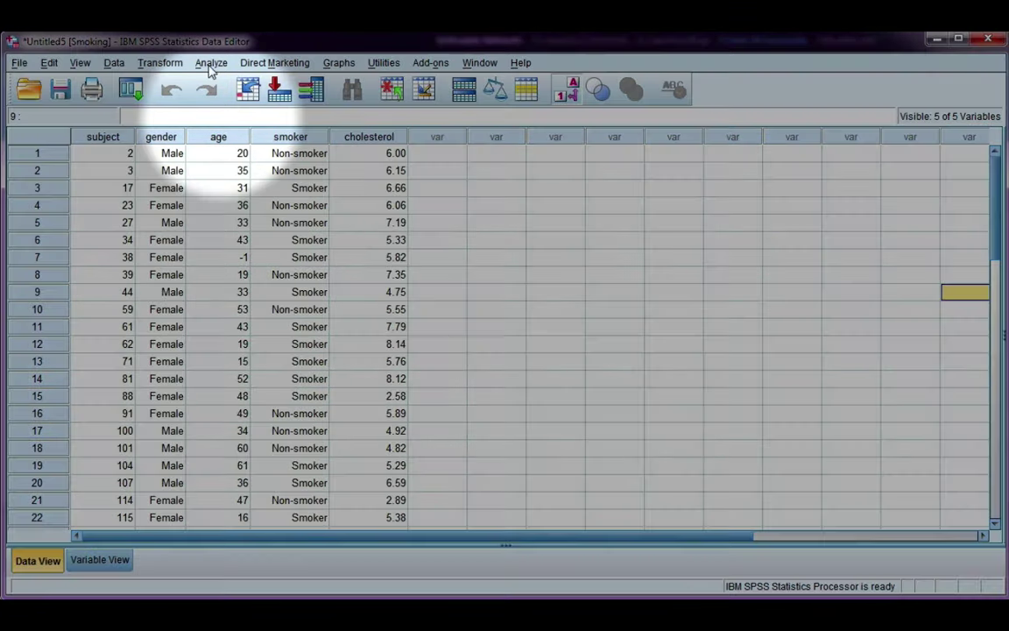
Step: Start a Crosstabs analysis with Gender in the rows and smoke in the columns
left_click(210, 69)
mouse_move(285, 103)
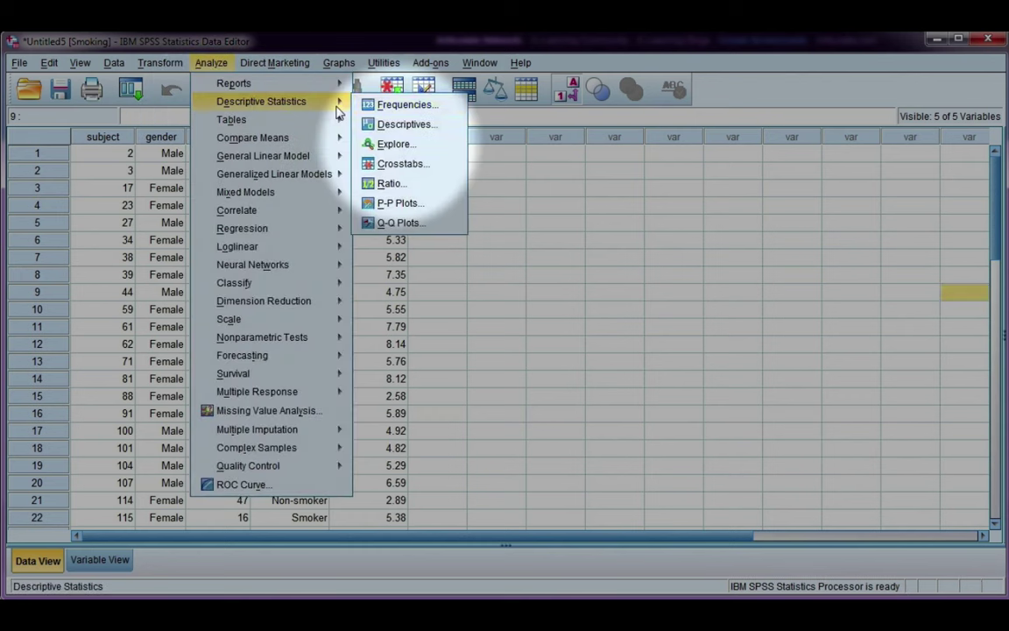
left_click(447, 172)
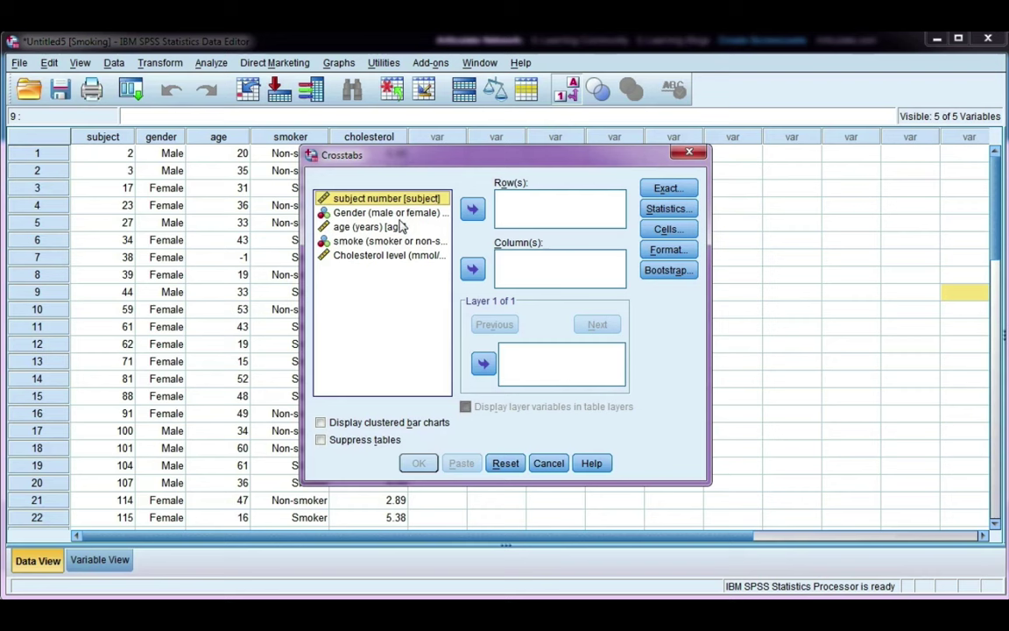
left_click(381, 213)
left_click(472, 209)
left_click(390, 227)
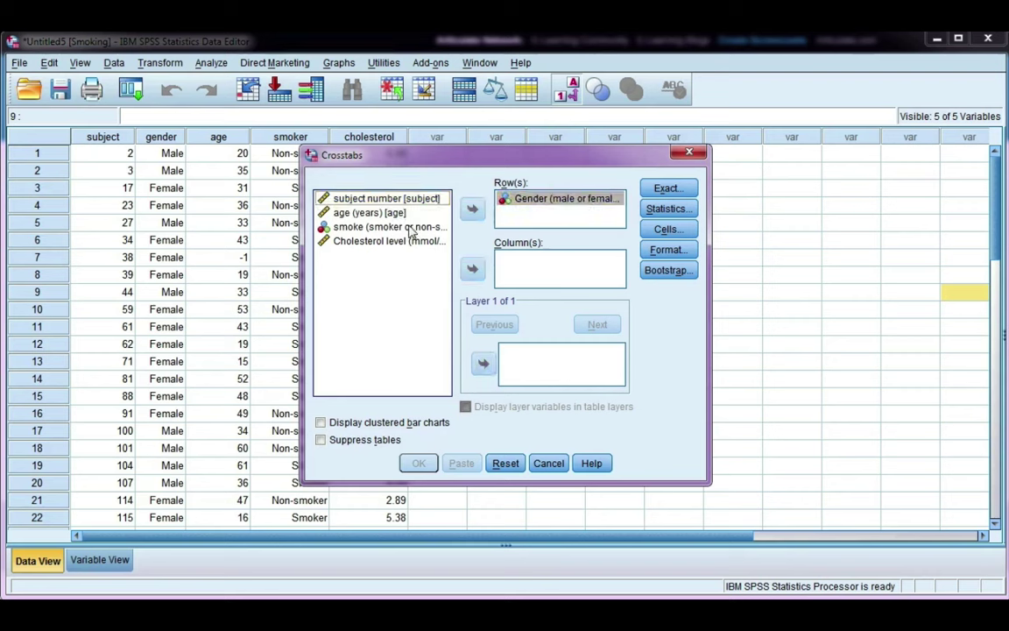
left_click(472, 268)
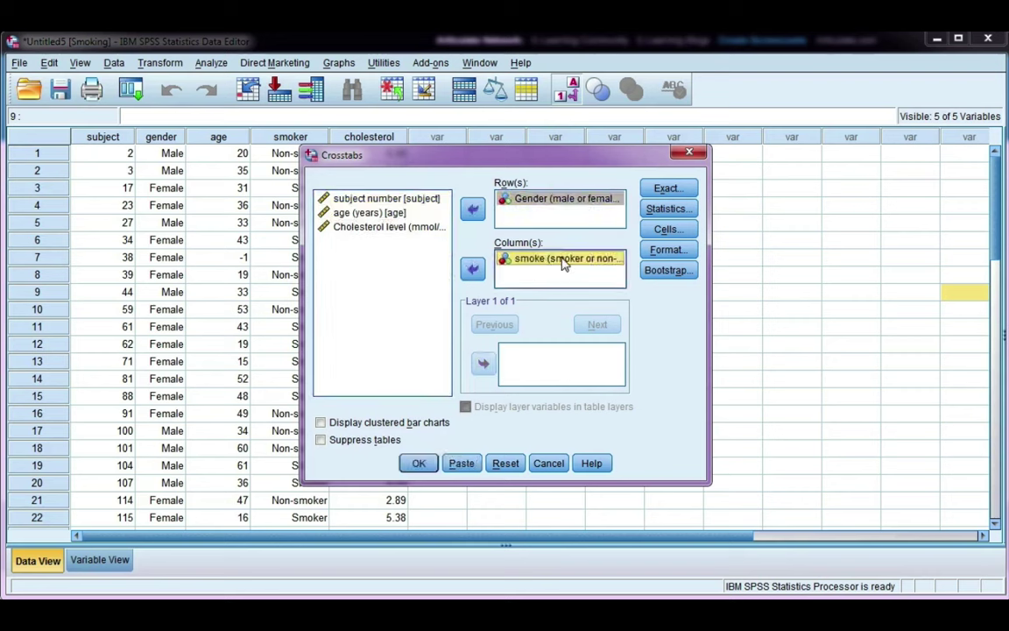
Step: Request chi-square, Phi and Cramer's V statistics and show expected counts in the cells
left_click(667, 209)
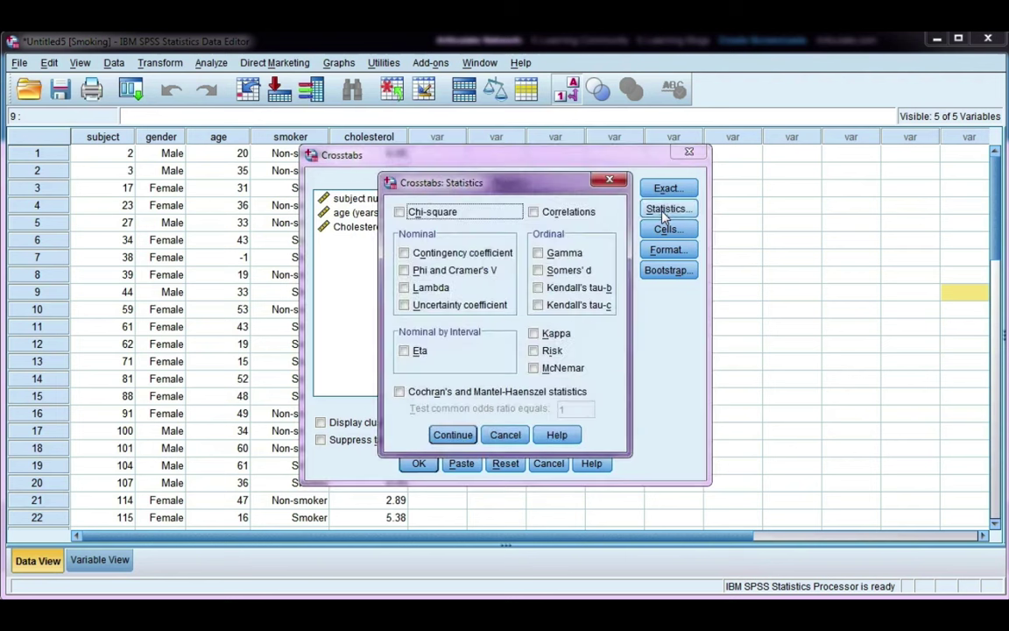
left_click(448, 213)
left_click(404, 271)
left_click(453, 435)
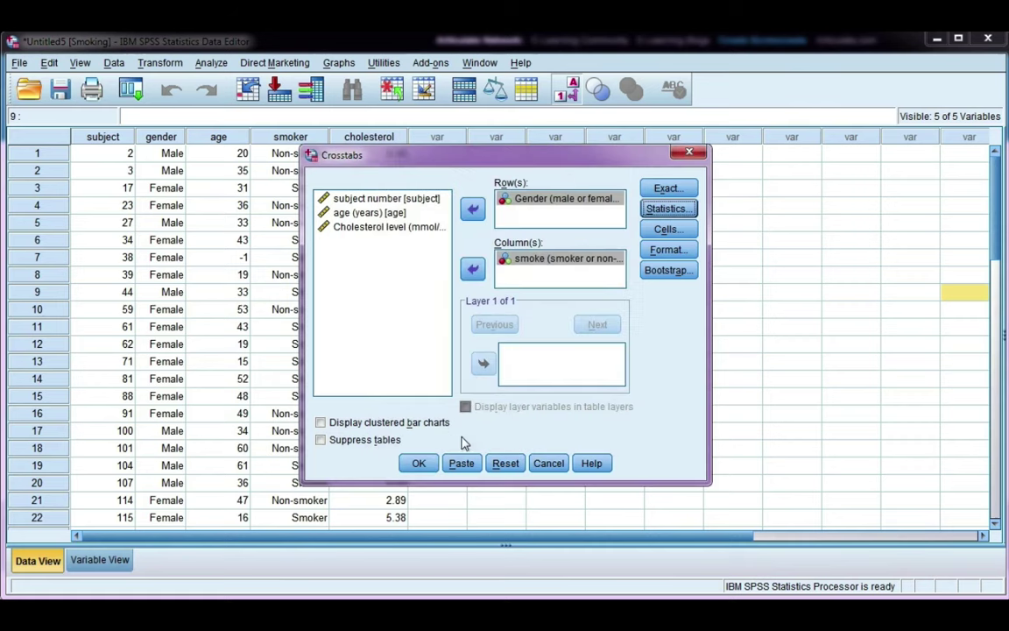
left_click(666, 229)
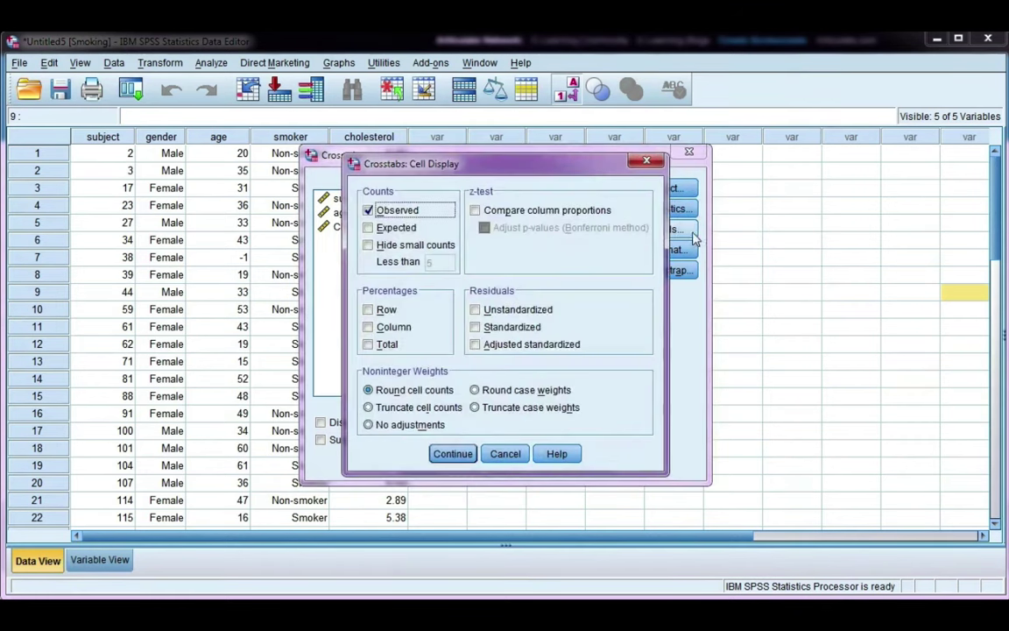
left_click(399, 228)
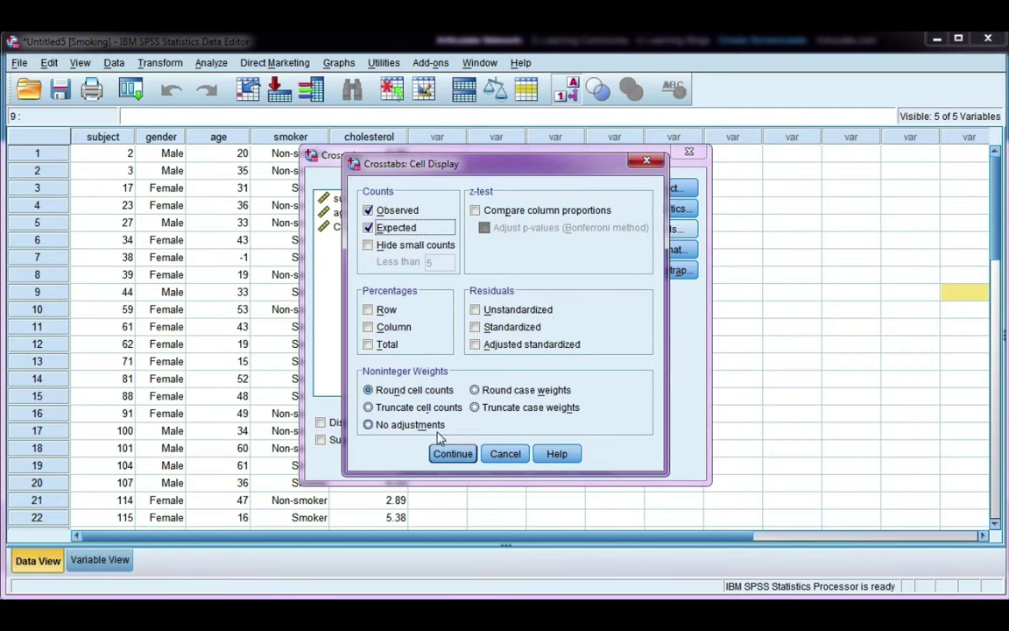
left_click(453, 454)
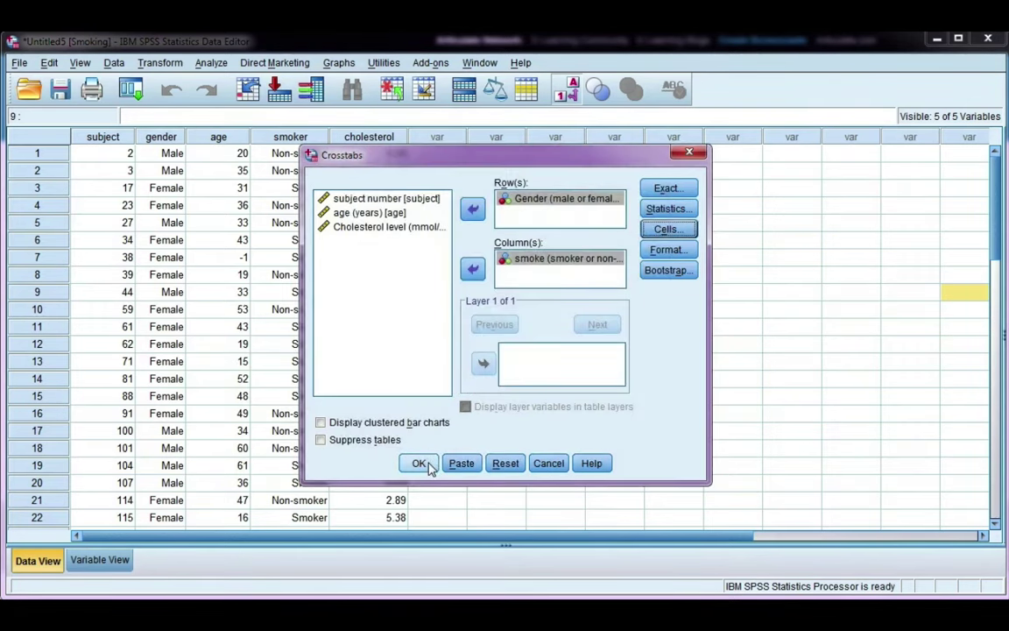
left_click(419, 464)
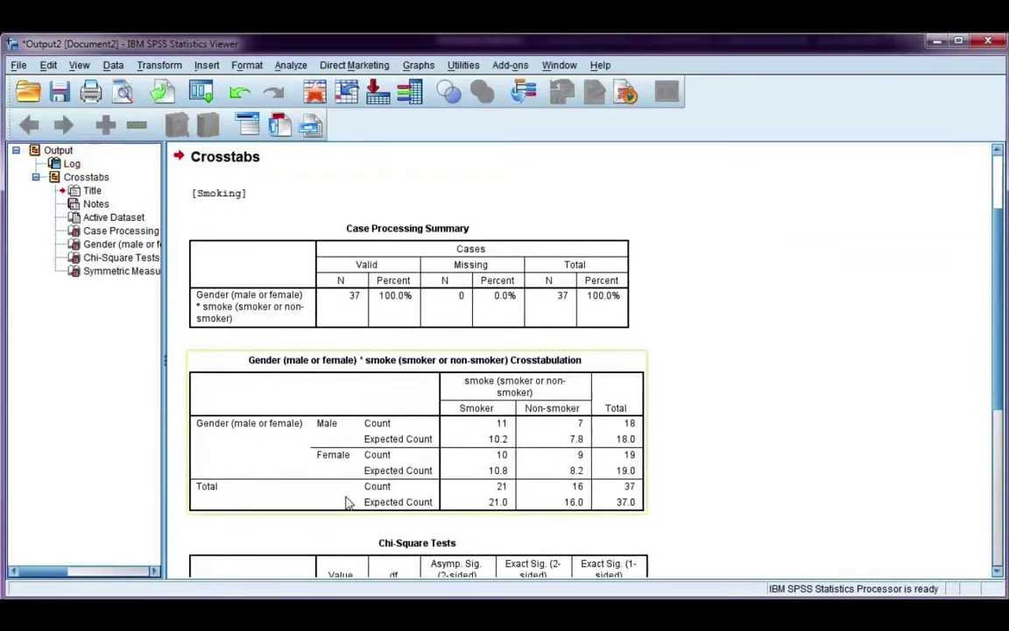
scroll(701, 337, "down", 2)
left_click(548, 352)
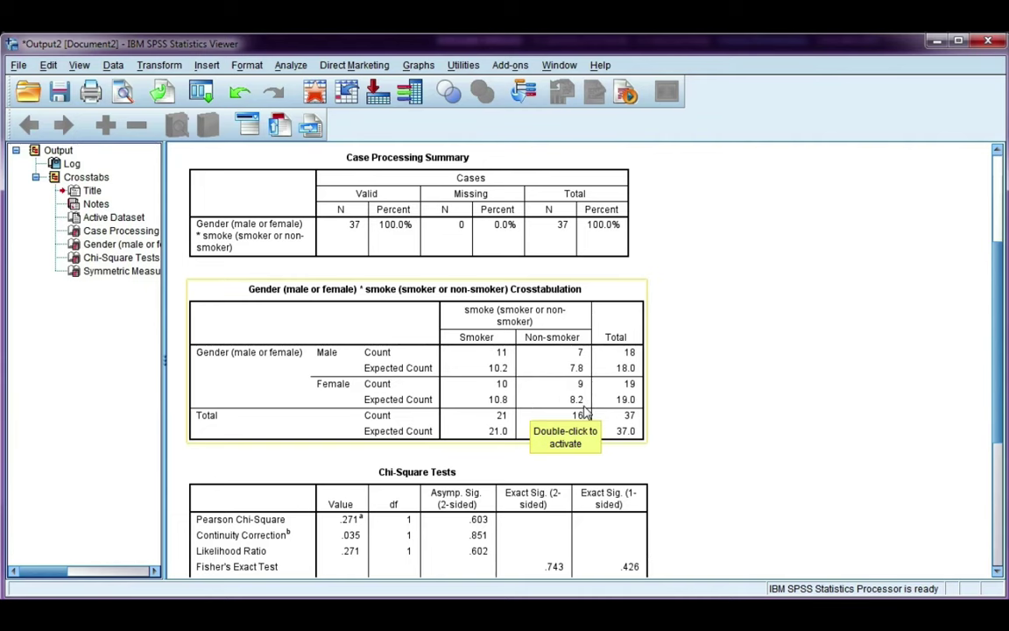
scroll(582, 401, "down", 3)
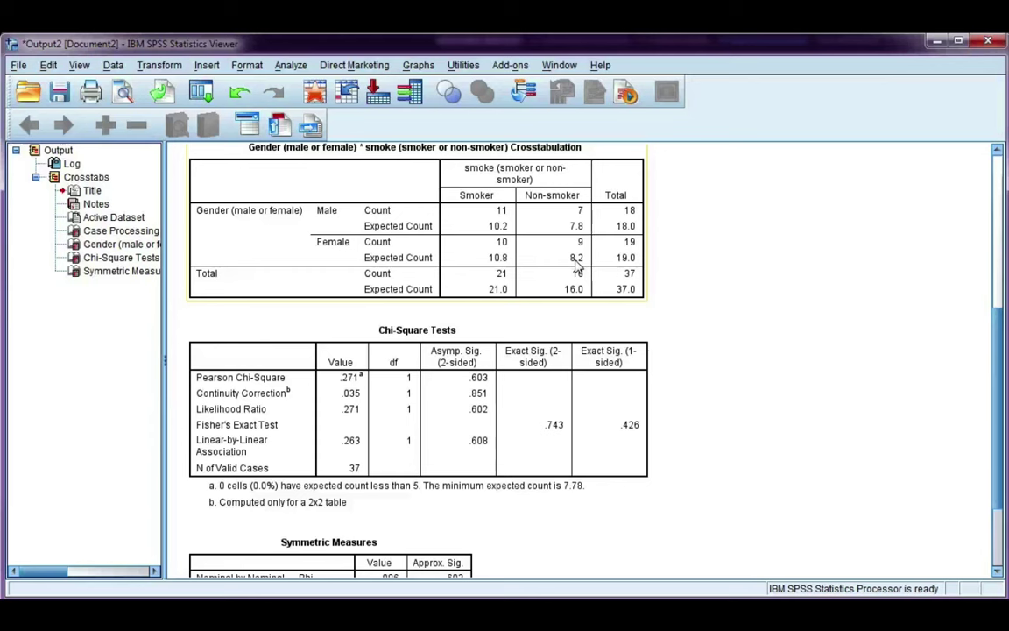
left_click(395, 405)
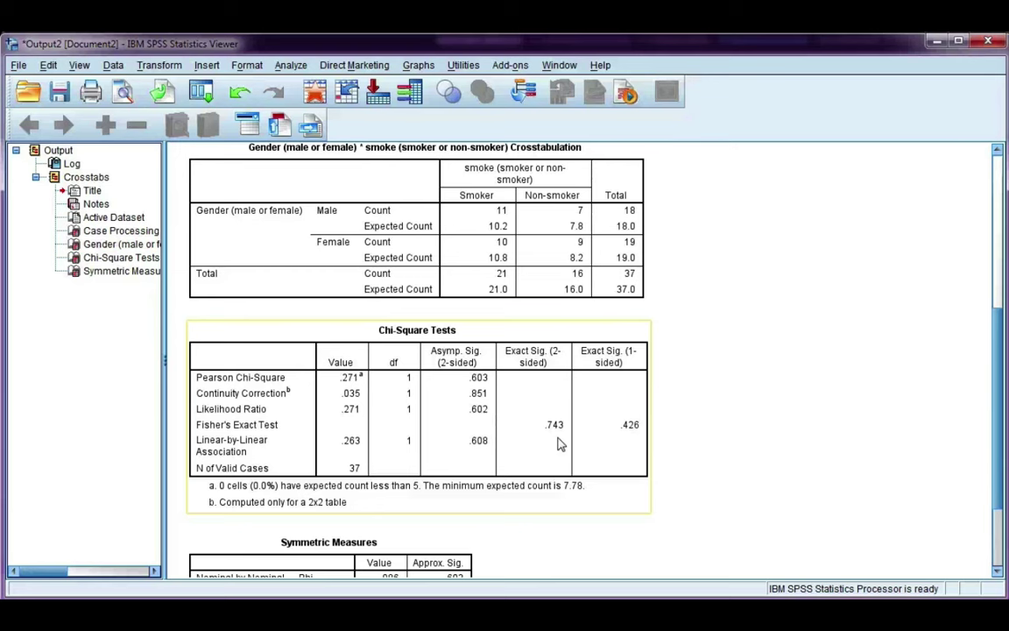
scroll(559, 445, "down", 2)
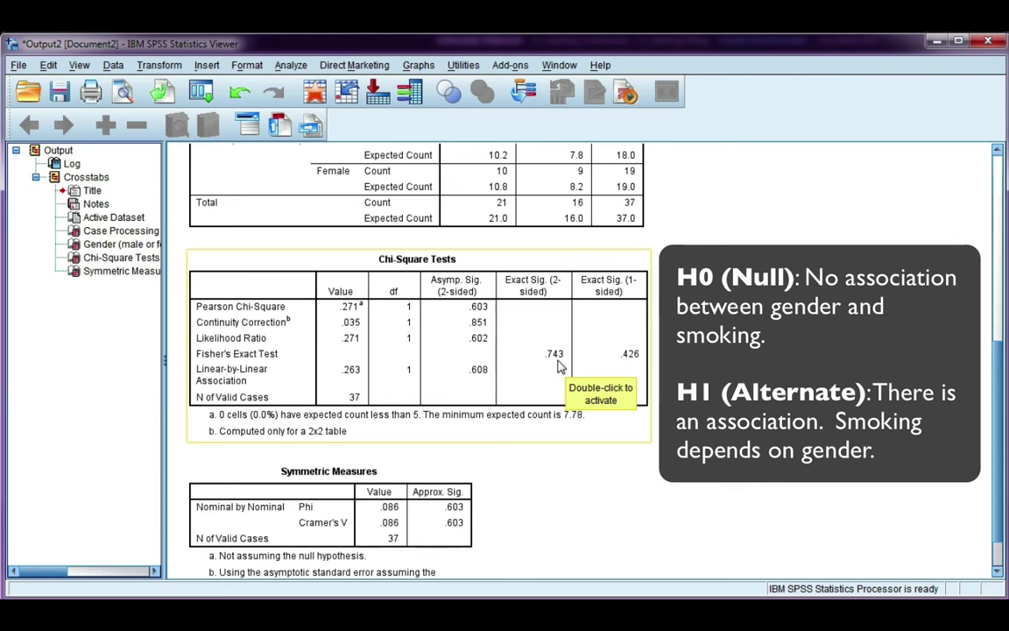
Step: Scroll through the Insurance claims dataset in the Data Editor's Data View
scroll(561, 366, "up", 2)
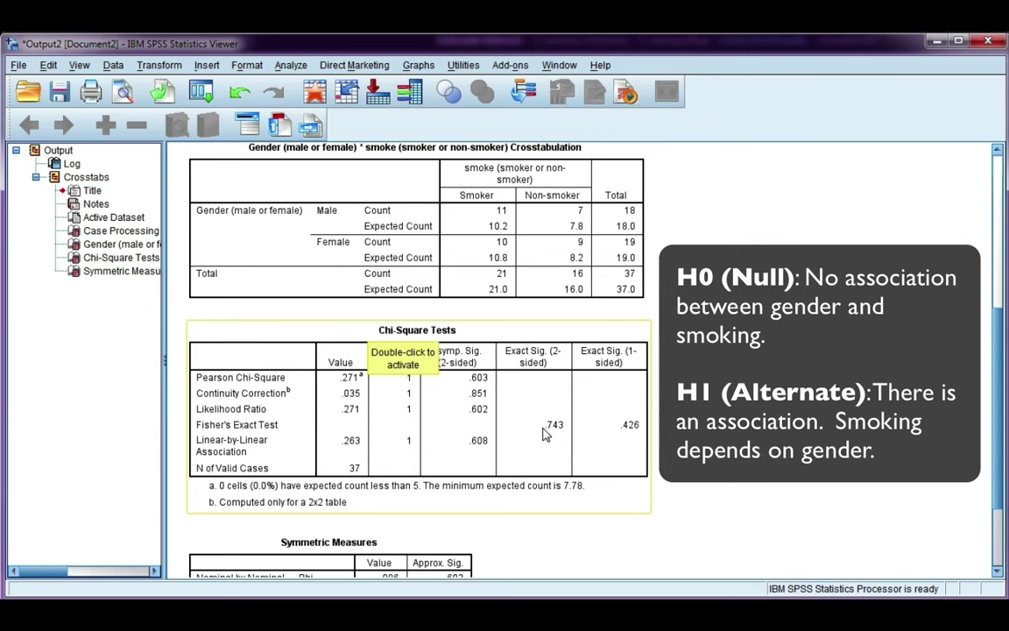
scroll(547, 436, "down", 3)
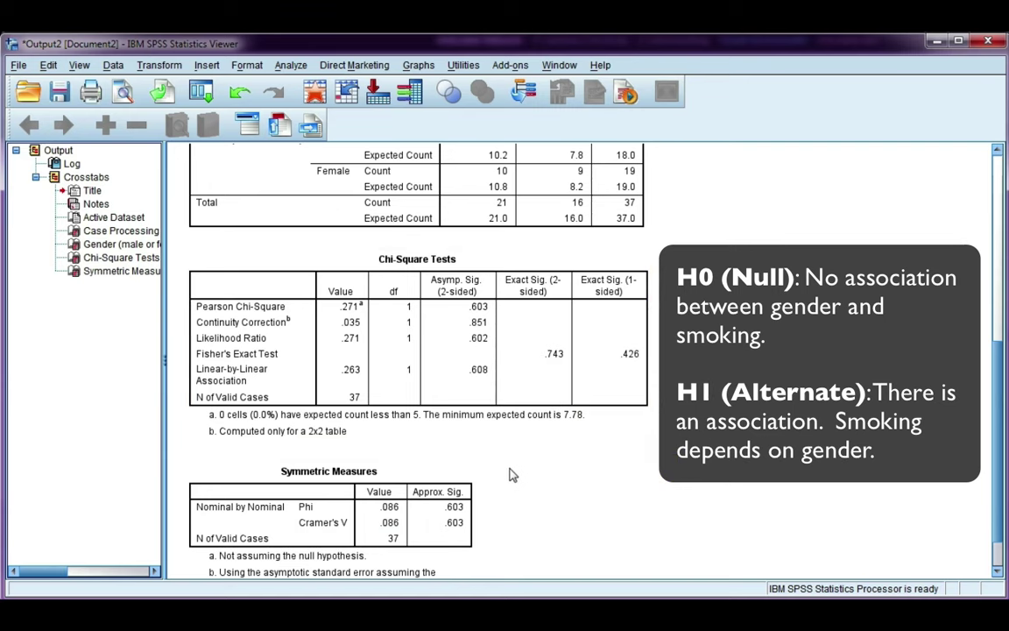
scroll(508, 478, "up", 3)
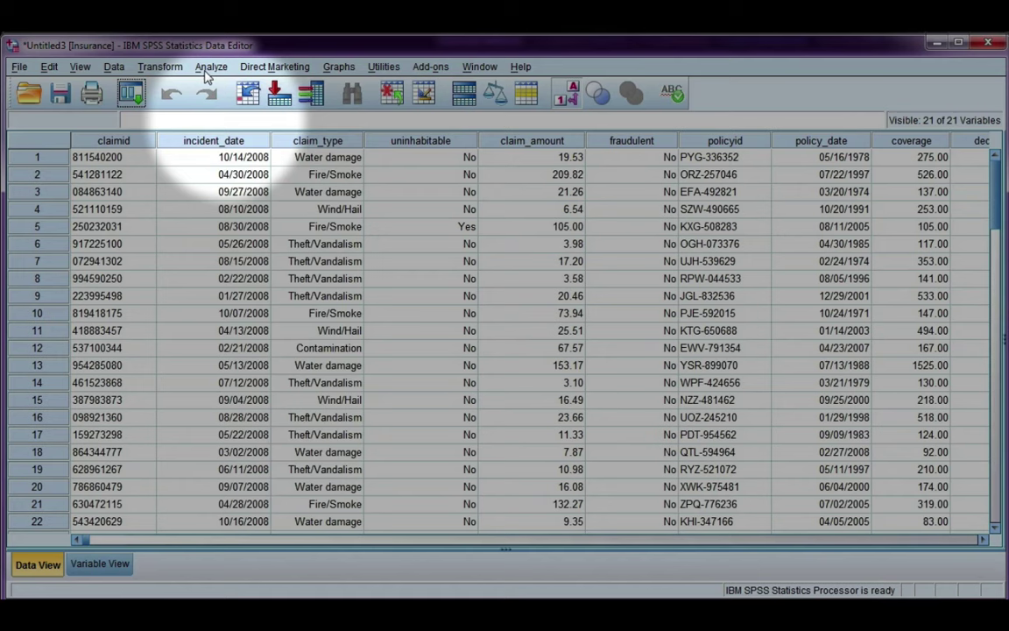
Step: Set up a Crosstabs analysis with Type of claim as rows and Fraudulent claim as columns
left_click(207, 69)
mouse_move(231, 128)
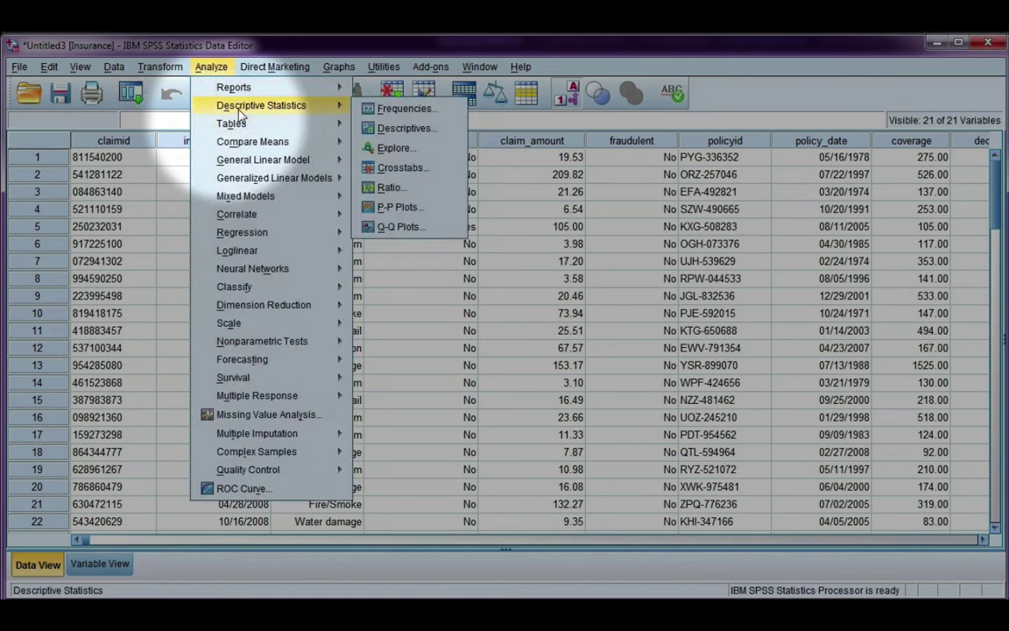
left_click(450, 177)
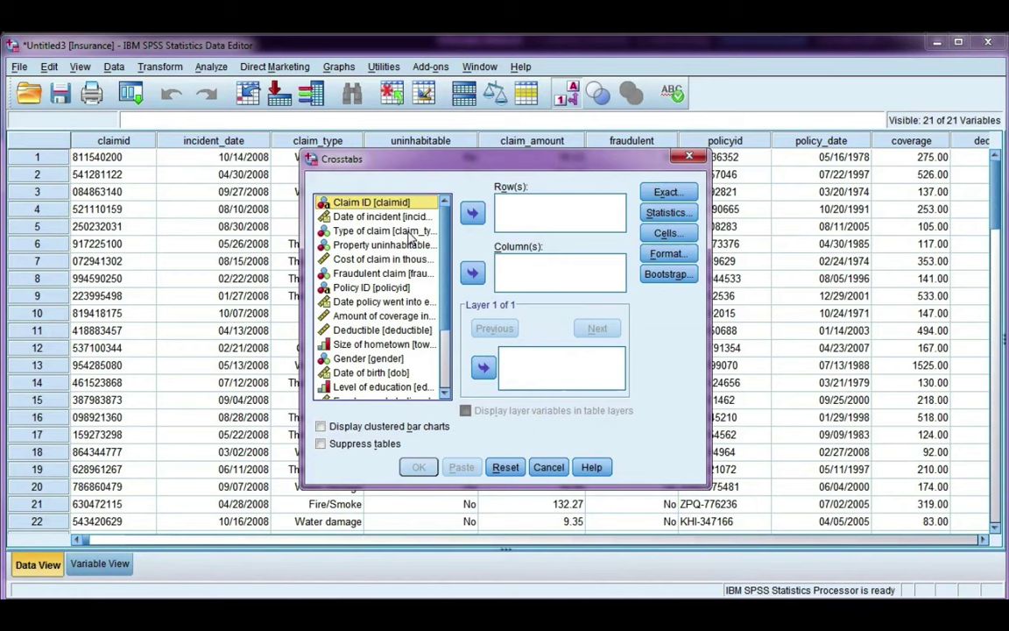
left_click(411, 230)
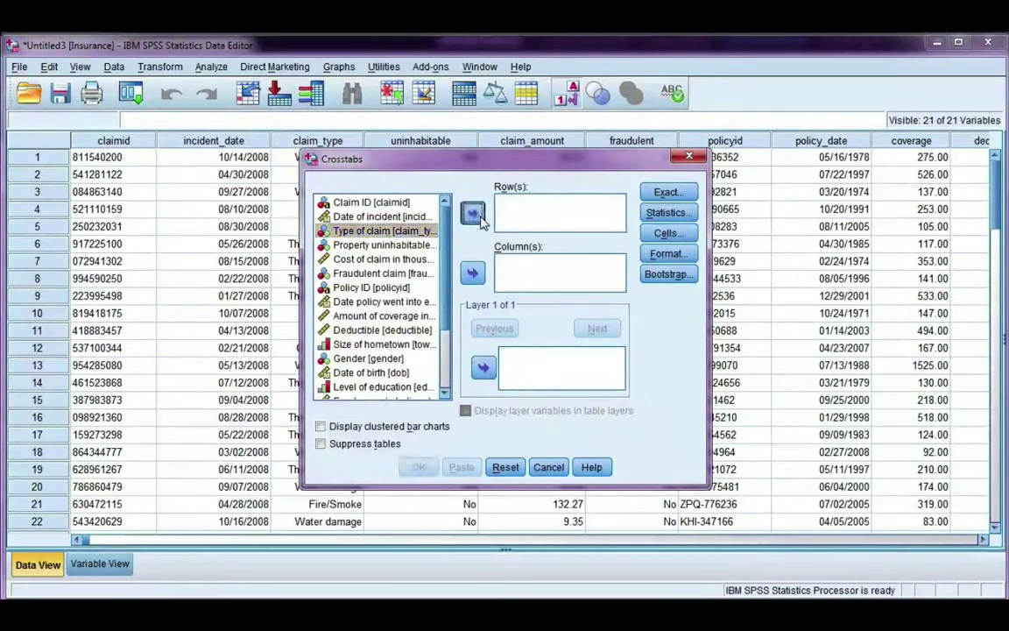
left_click(474, 214)
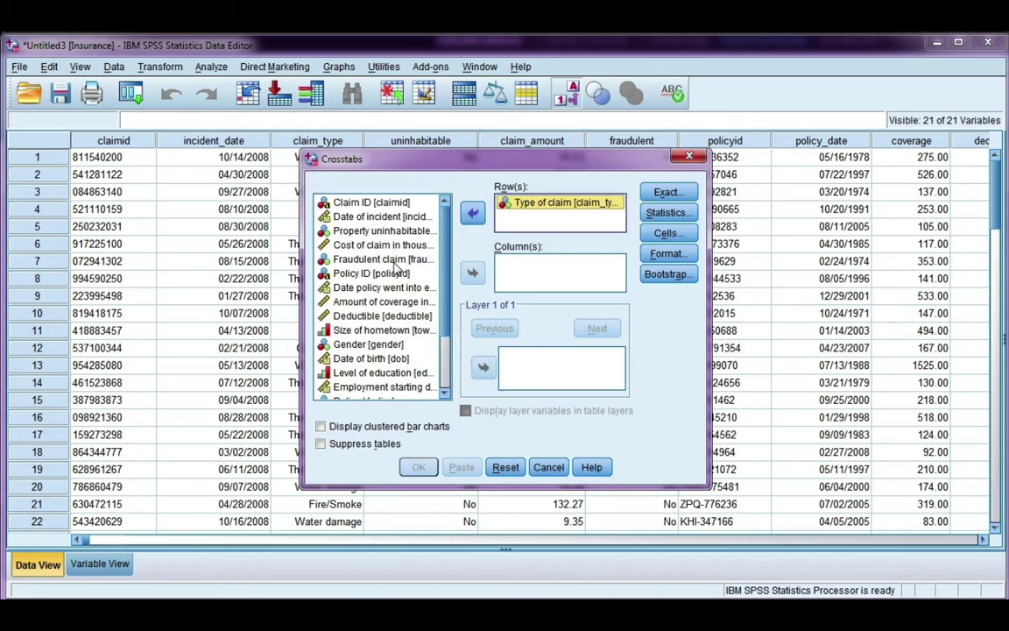
left_click(393, 260)
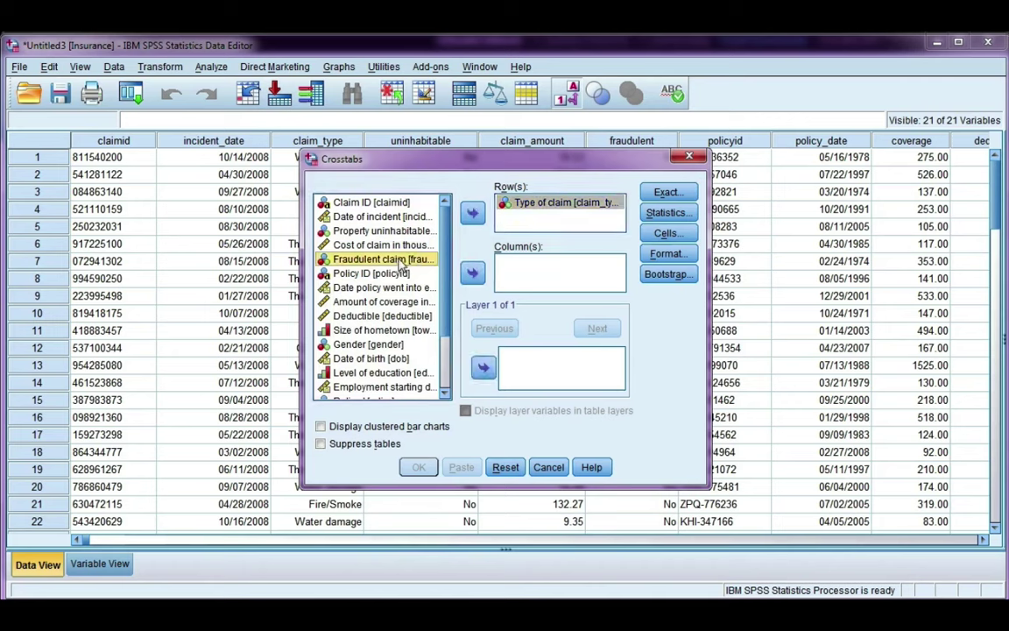
left_click(472, 273)
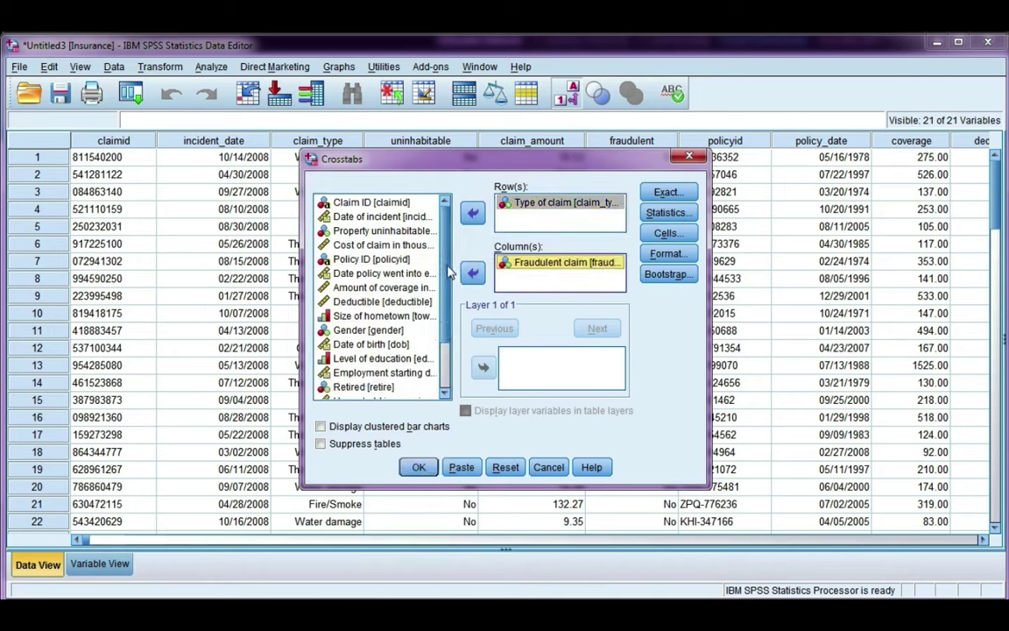
Step: Add chi-square, Phi and Cramer's V plus expected cell counts, then run the crosstab
left_click(691, 213)
left_click(405, 216)
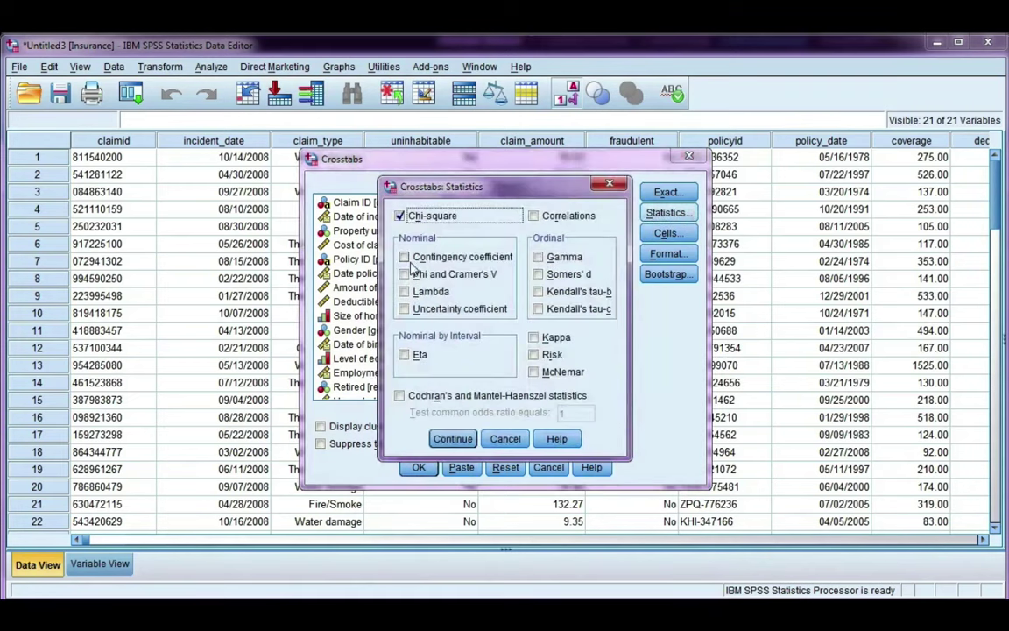
left_click(405, 275)
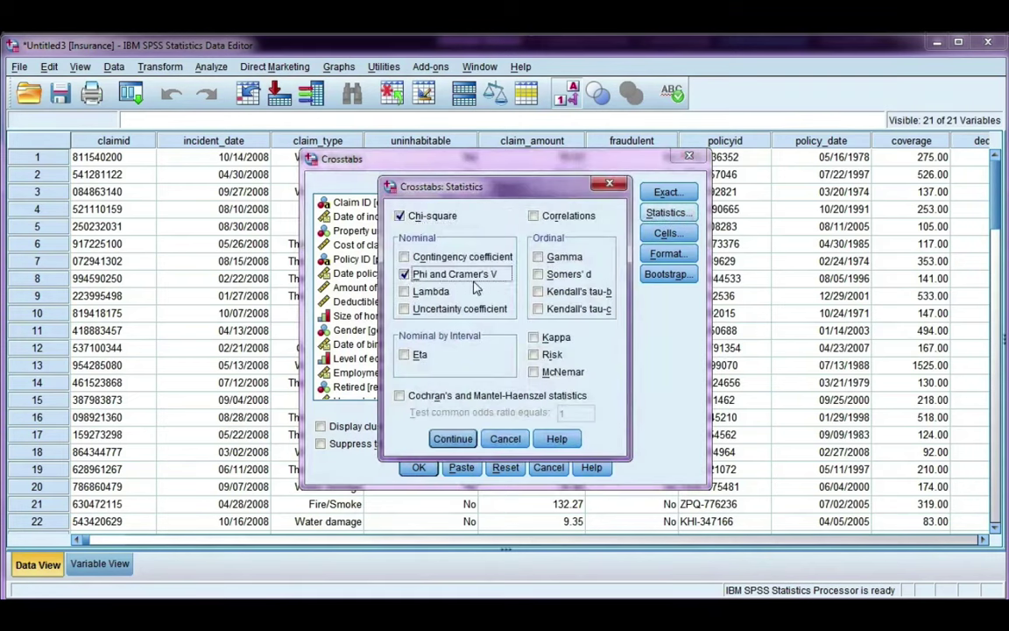
left_click(452, 438)
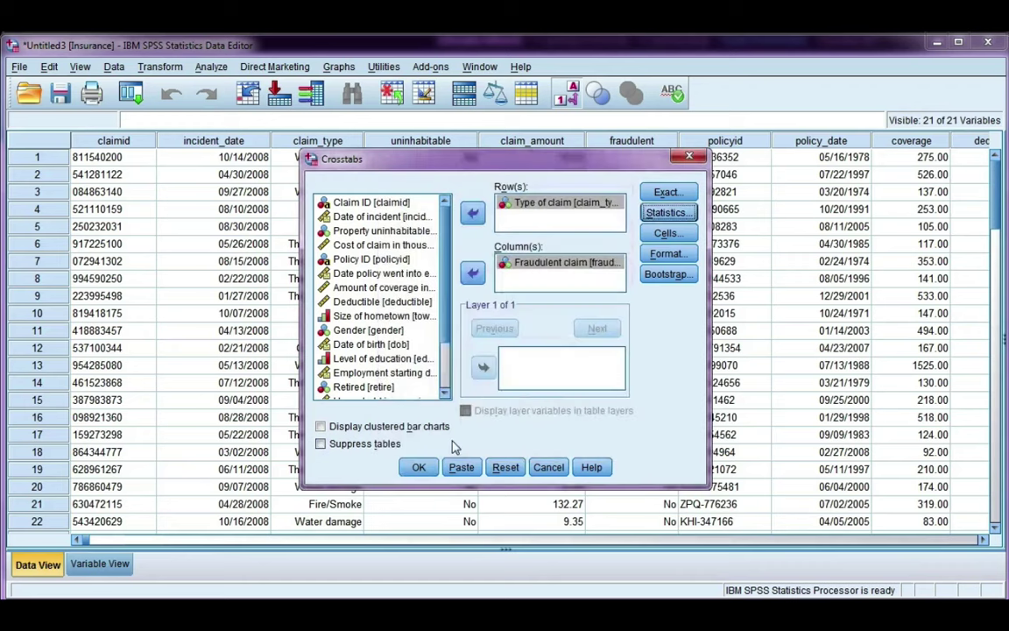
left_click(666, 233)
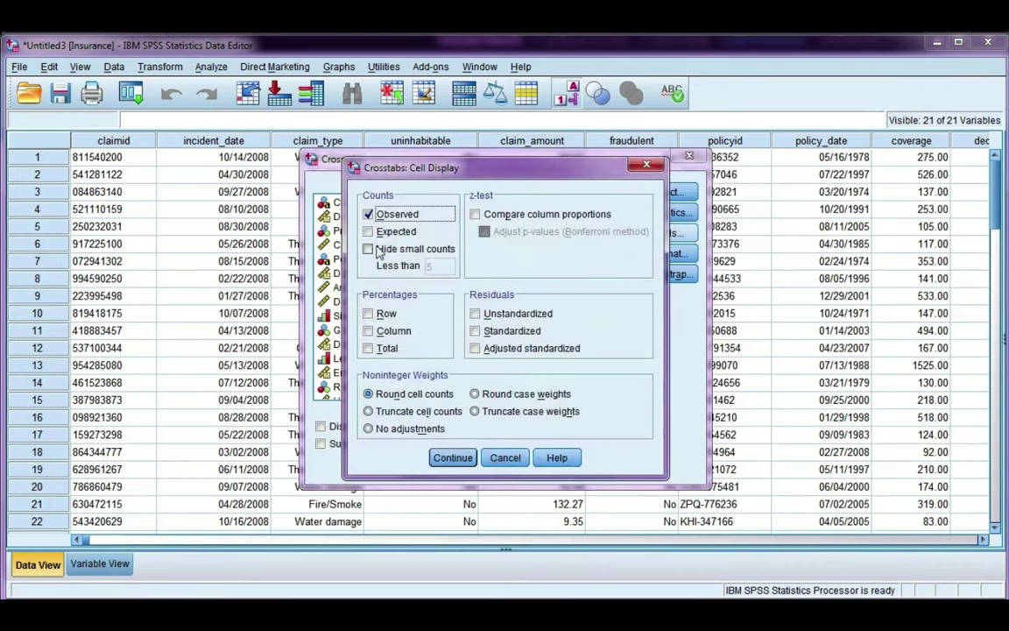
left_click(383, 234)
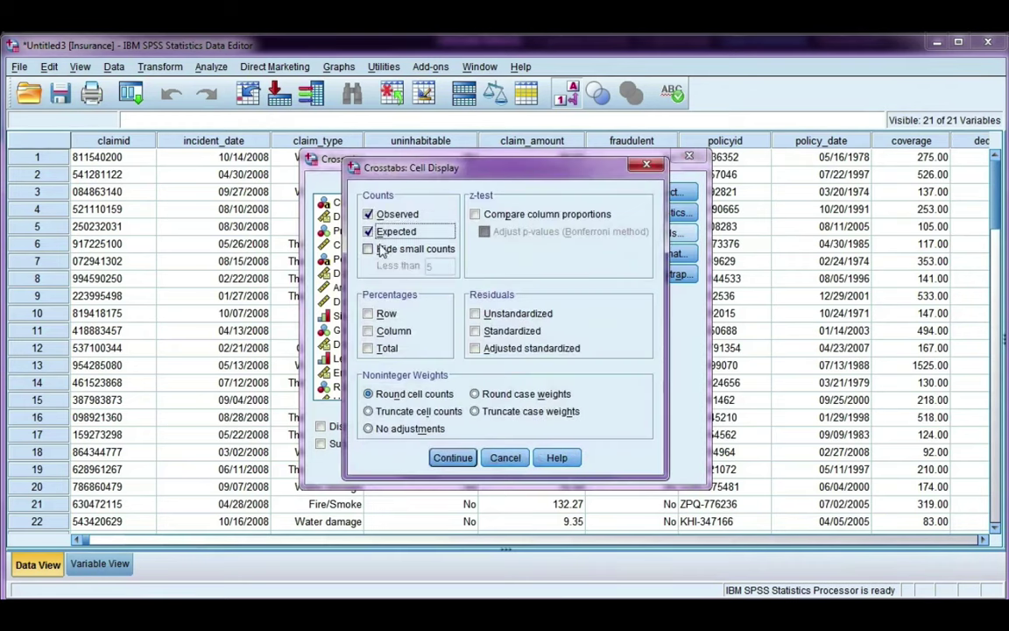
left_click(452, 458)
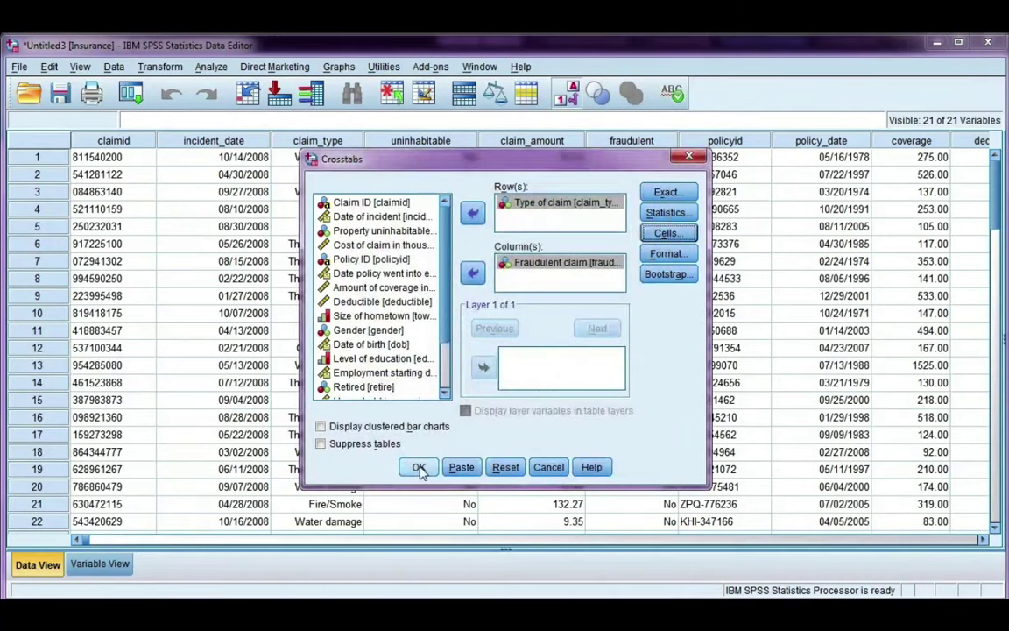
left_click(420, 469)
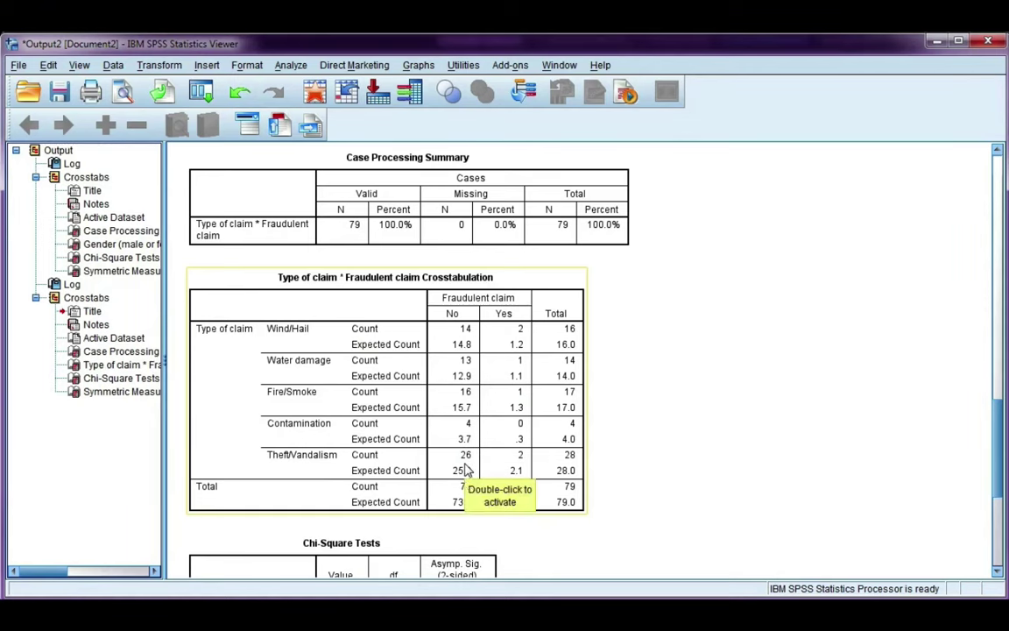
Step: Scroll down the output and select the Chi-Square Tests table for claim type by fraud
scroll(692, 401, "down", 4)
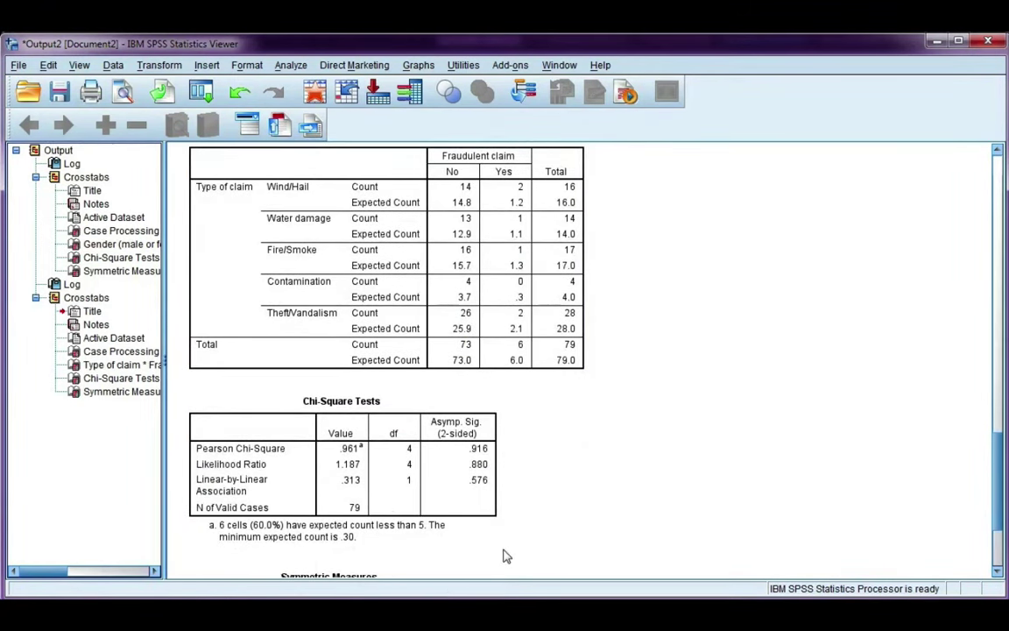
left_click(448, 517)
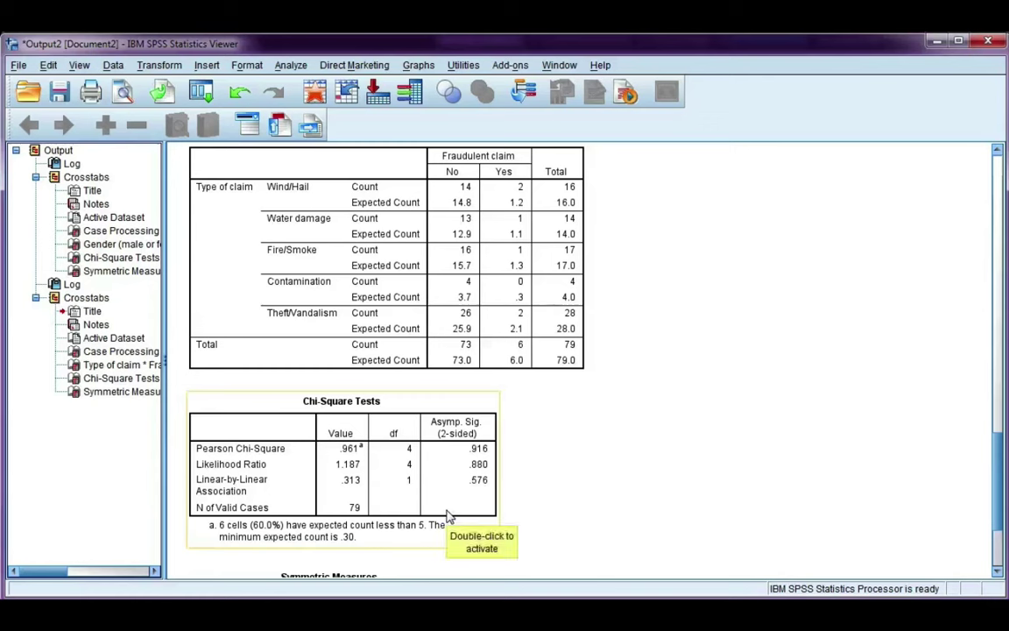